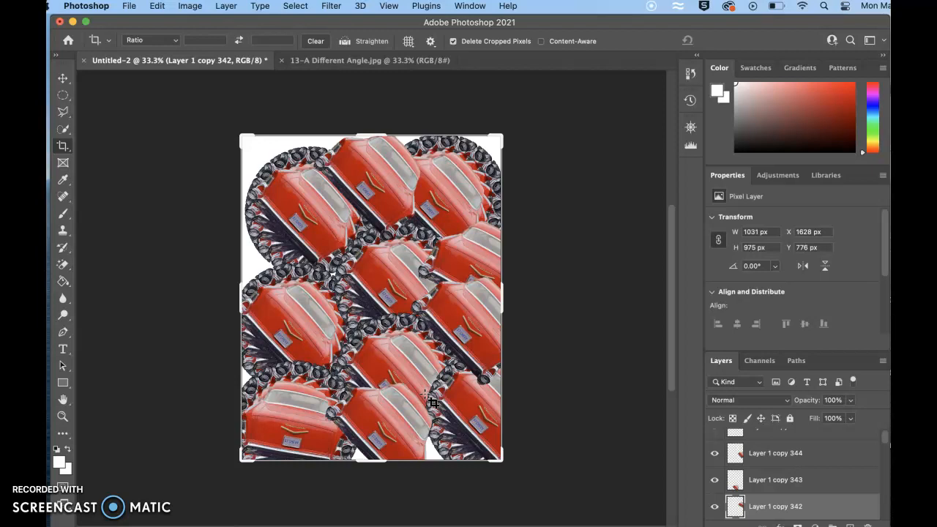
- Select the whole red car in 13-A Different Angle.jpg with the Quick Selection tool, including the tail lights and rear bumper
click(378, 63)
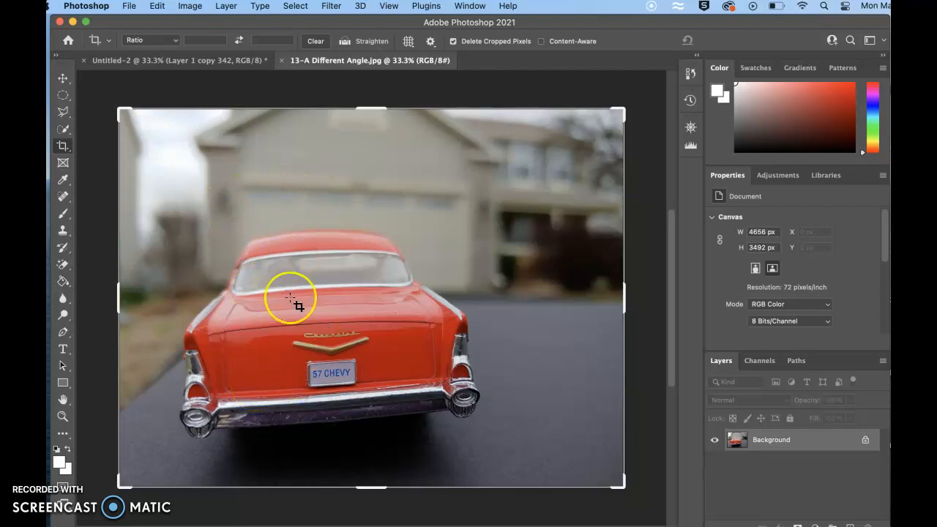
click(63, 132)
drag(63, 134, 99, 139)
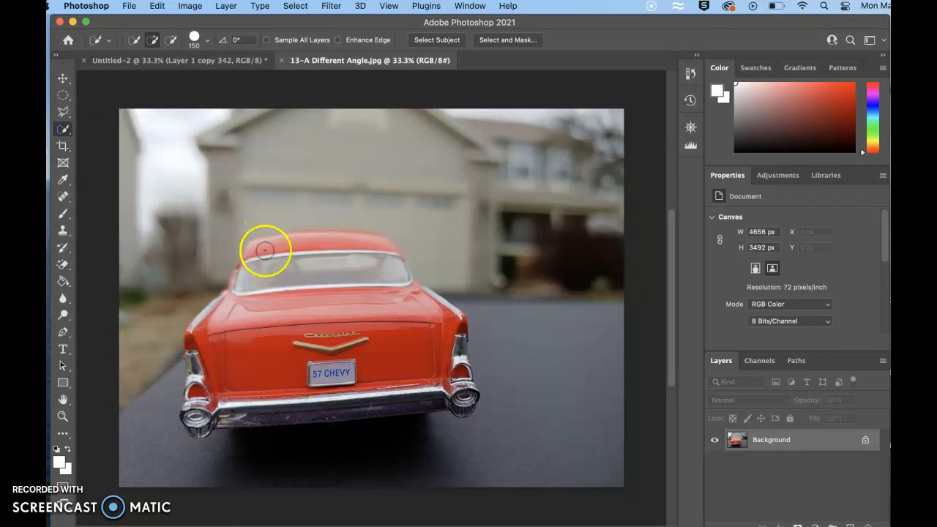
mouse_move(262, 248)
mouse_down()
mouse_move(206, 357)
mouse_move(286, 355)
mouse_move(293, 322)
mouse_move(270, 295)
mouse_move(274, 245)
mouse_move(315, 237)
mouse_move(378, 251)
mouse_move(376, 287)
mouse_move(350, 331)
mouse_move(320, 341)
mouse_move(360, 363)
mouse_move(411, 362)
mouse_move(455, 383)
mouse_up()
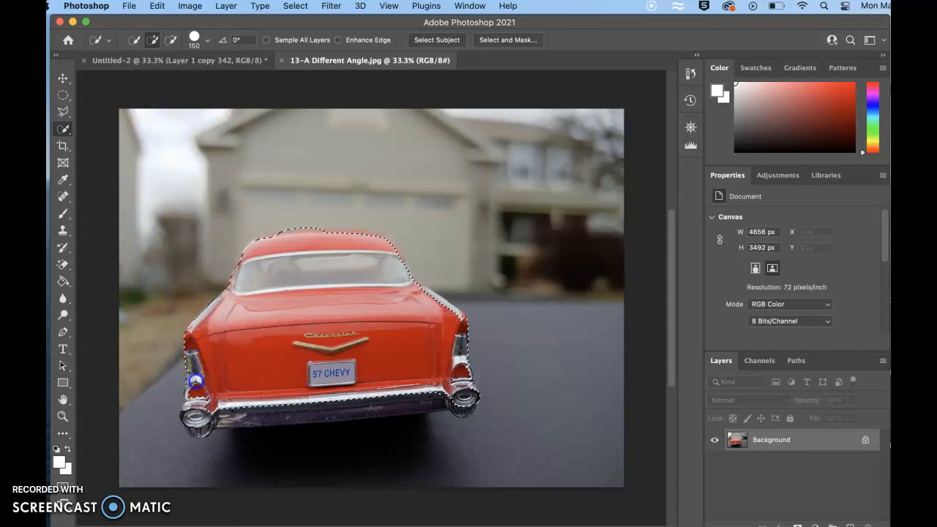
drag(227, 417, 273, 411)
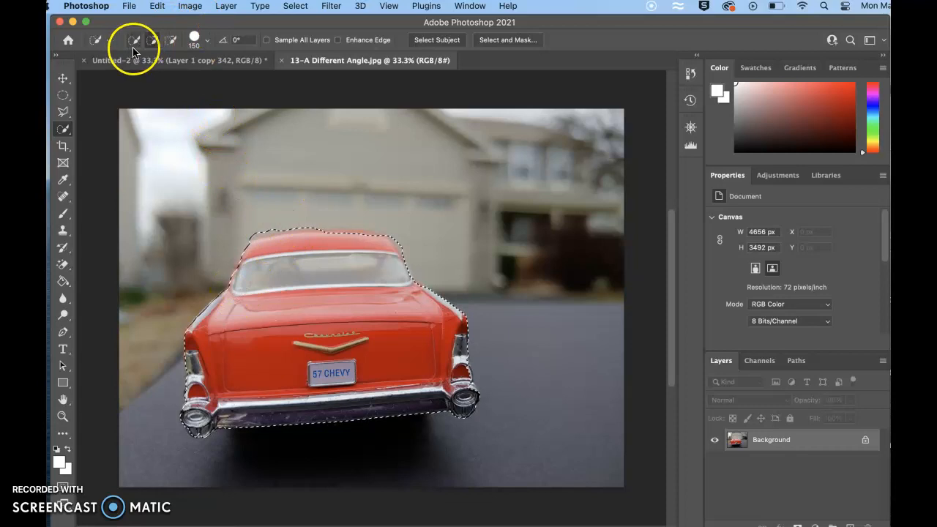
- Refine the car selection along the roof edge by subtracting stray background and adding missed parts
click(171, 39)
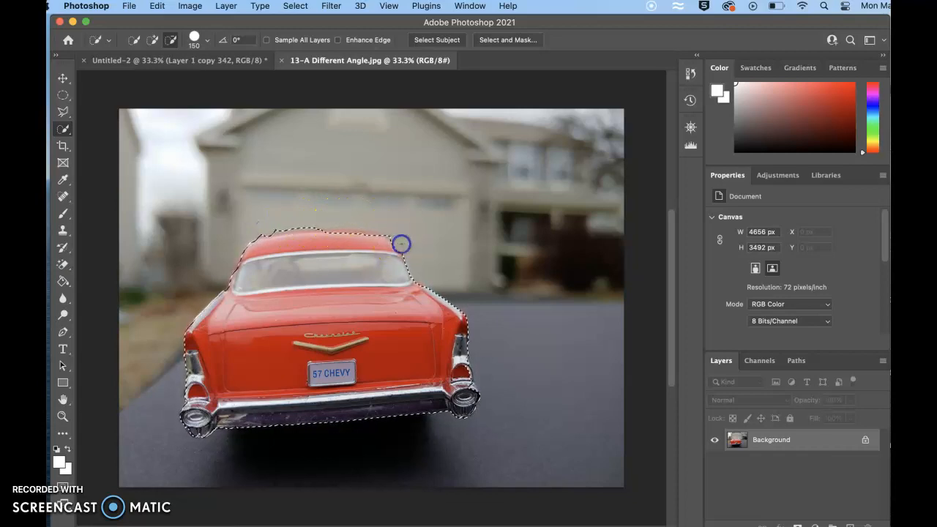
click(152, 39)
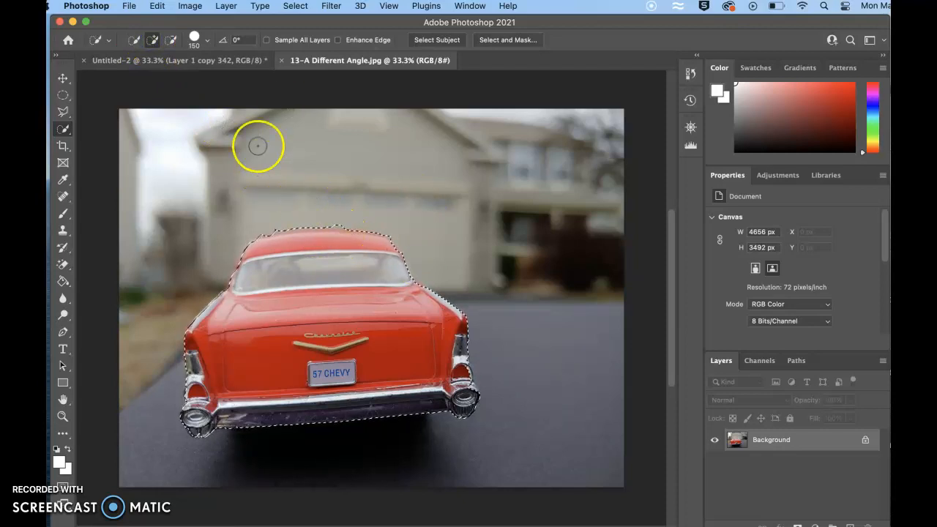
click(171, 39)
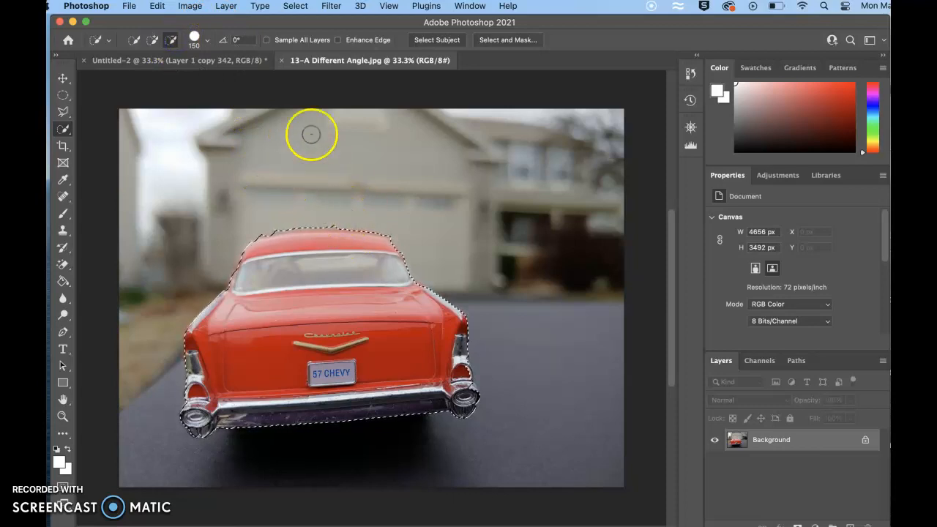
- Create a new 8 x 10 inch RGB document at 300 pixels/inch with a white background
click(128, 7)
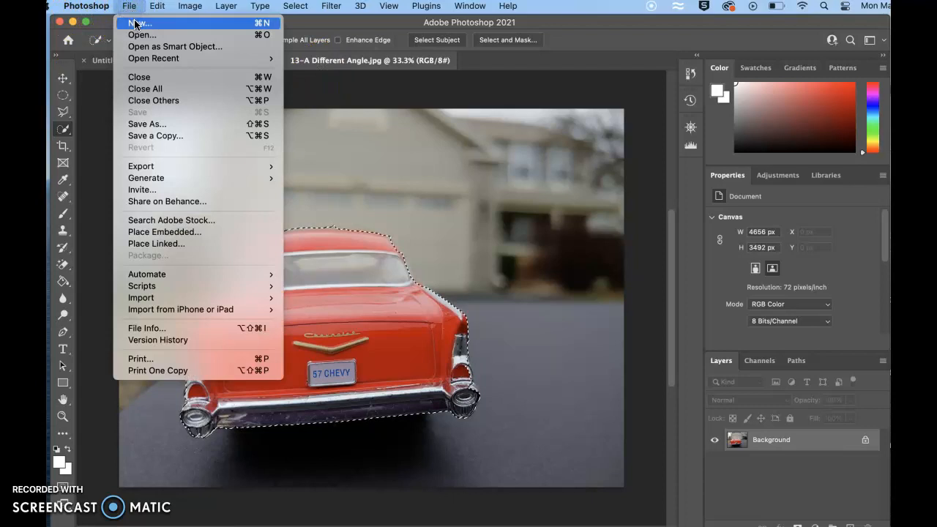
click(135, 24)
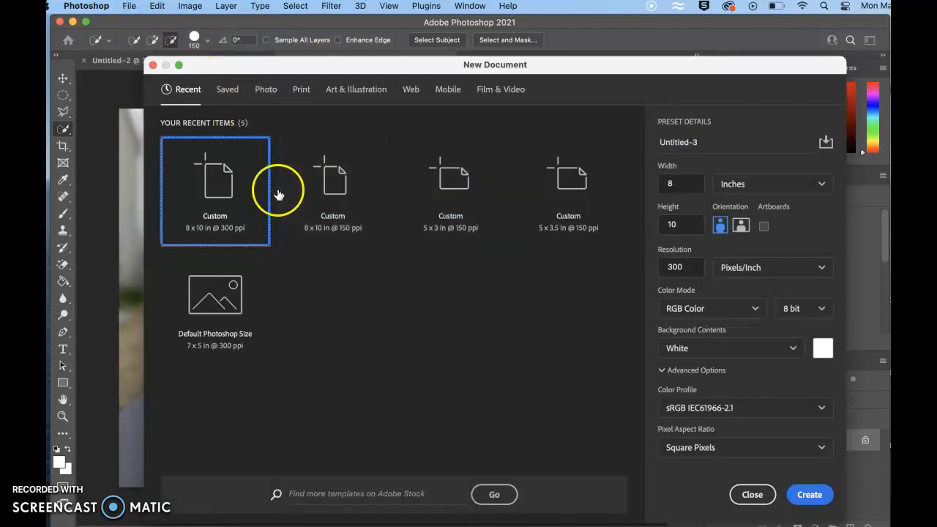
click(809, 495)
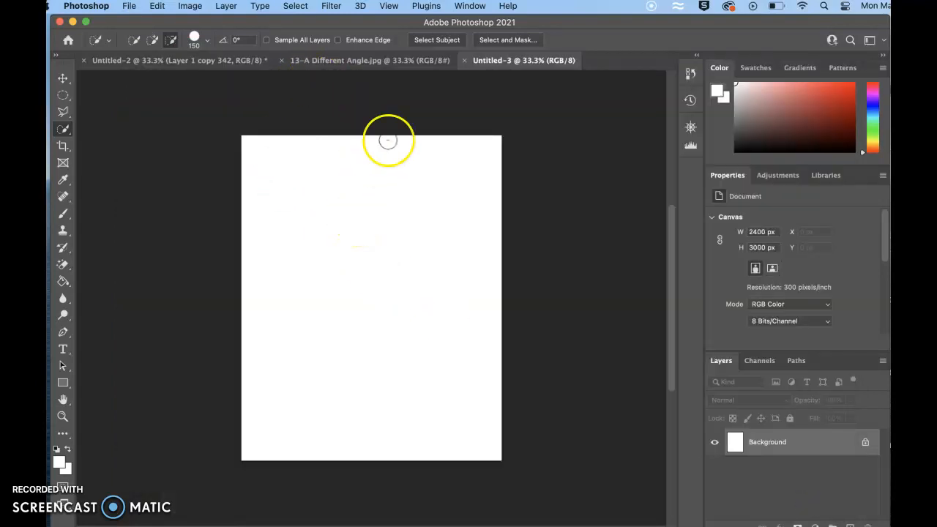
- Move the selected car from 13-A Different Angle.jpg onto the blank Untitled-3 canvas
click(335, 60)
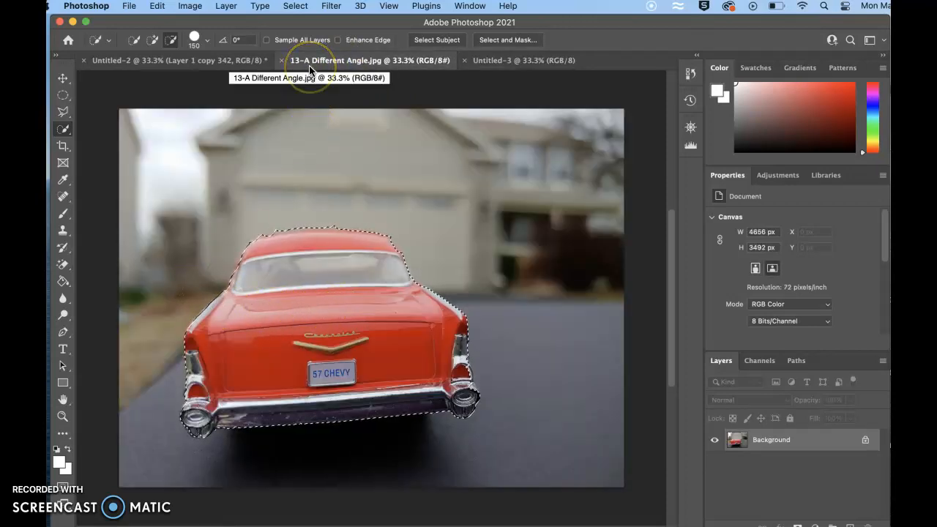
click(62, 81)
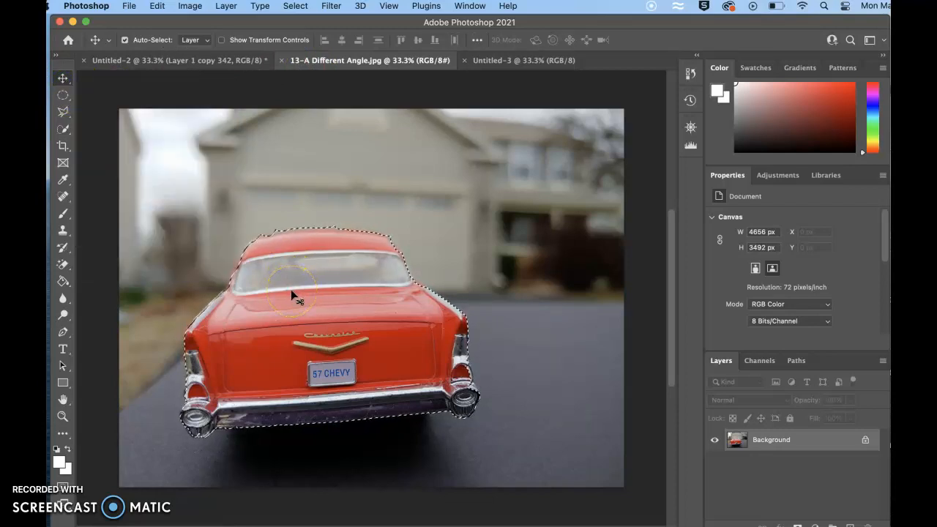
drag(292, 294, 354, 235)
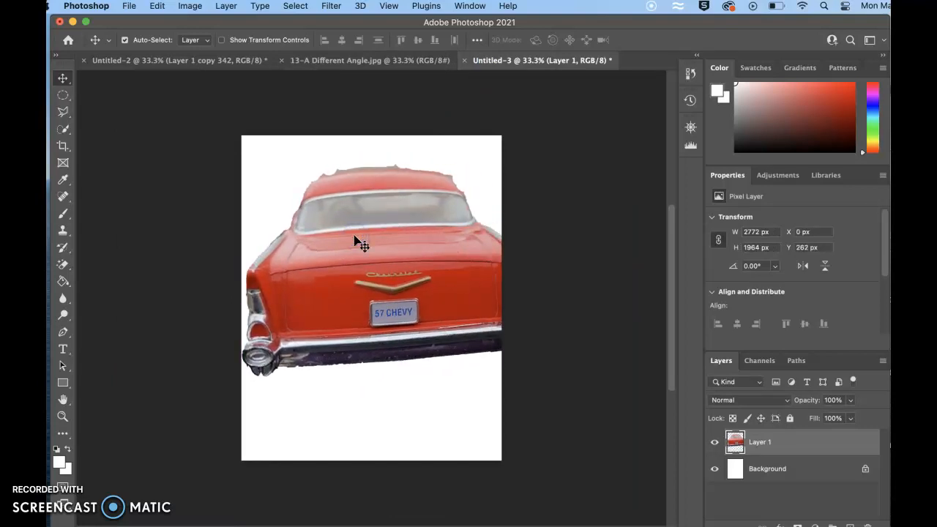
- Scale the car down to about 1203 x 1023 px and place it in the upper-left half of the canvas
click(331, 265)
key(super+t)
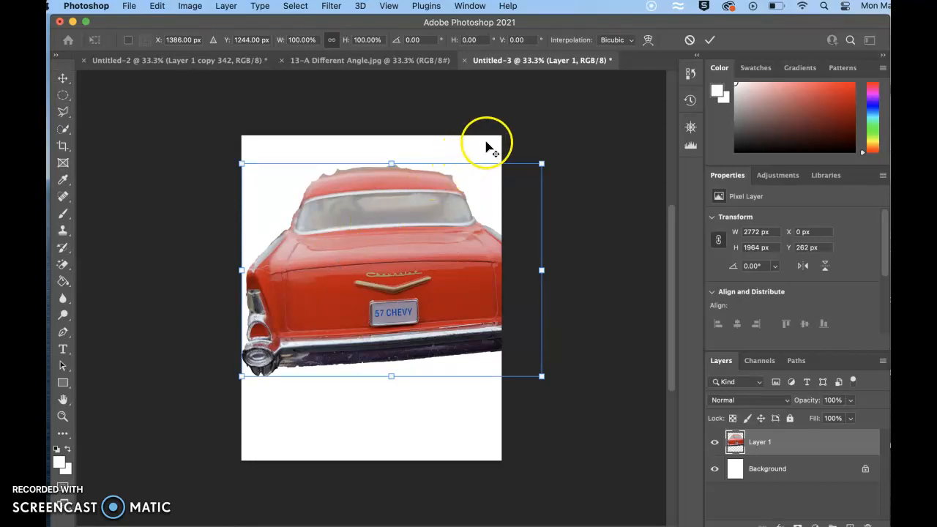
drag(542, 163, 480, 193)
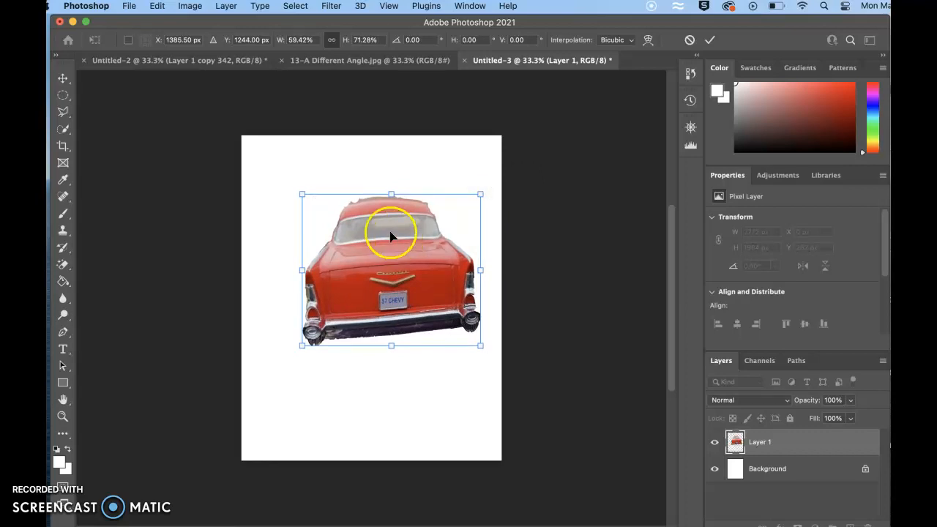
drag(301, 193, 356, 227)
drag(416, 273, 348, 252)
key(Return)
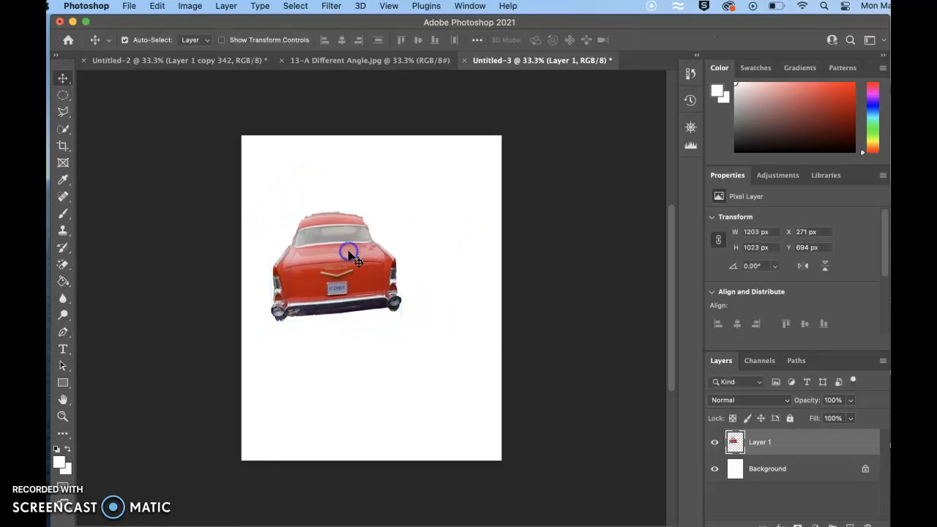
- Duplicate the car layer and rotate the copy about 21.67° clockwise around its centre
click(347, 253)
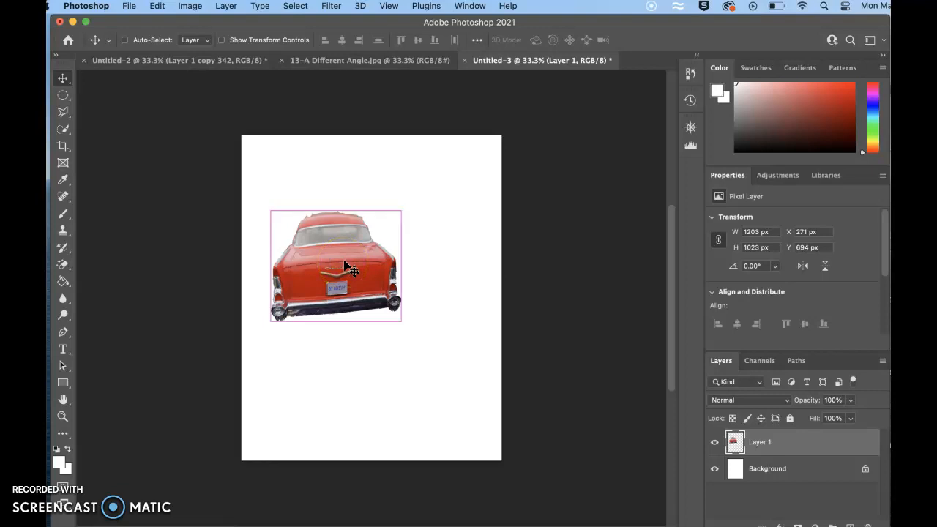
key(super+j)
mouse_move(344, 262)
mouse_down()
mouse_move(359, 239)
mouse_move(354, 246)
mouse_move(373, 239)
mouse_move(344, 261)
mouse_up()
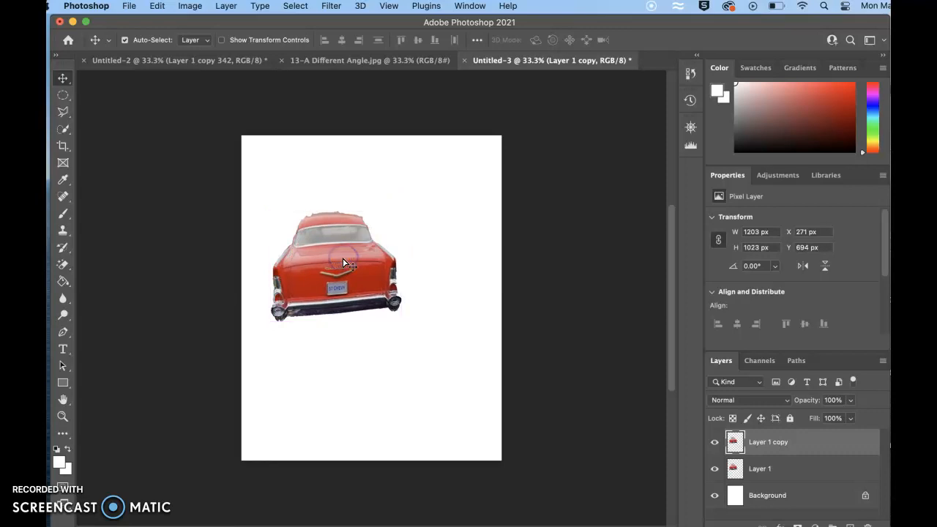
key(super+t)
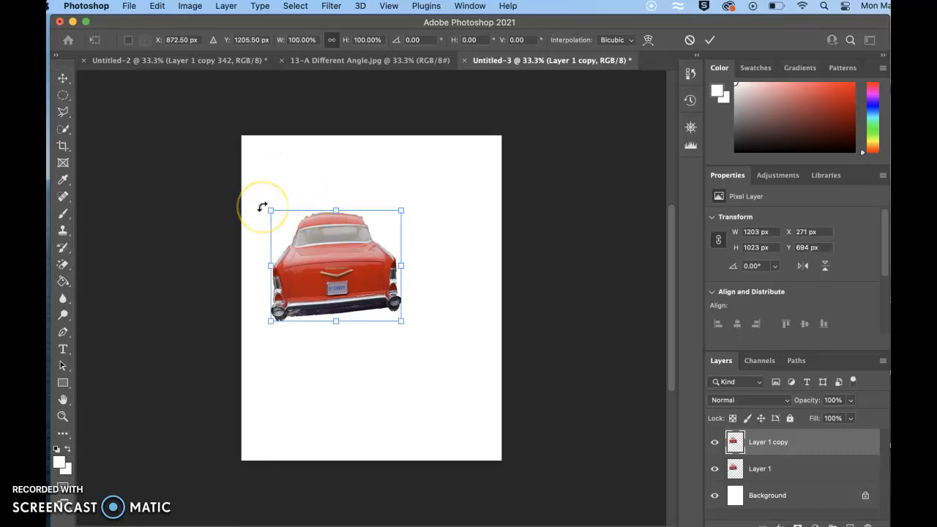
drag(262, 207, 290, 183)
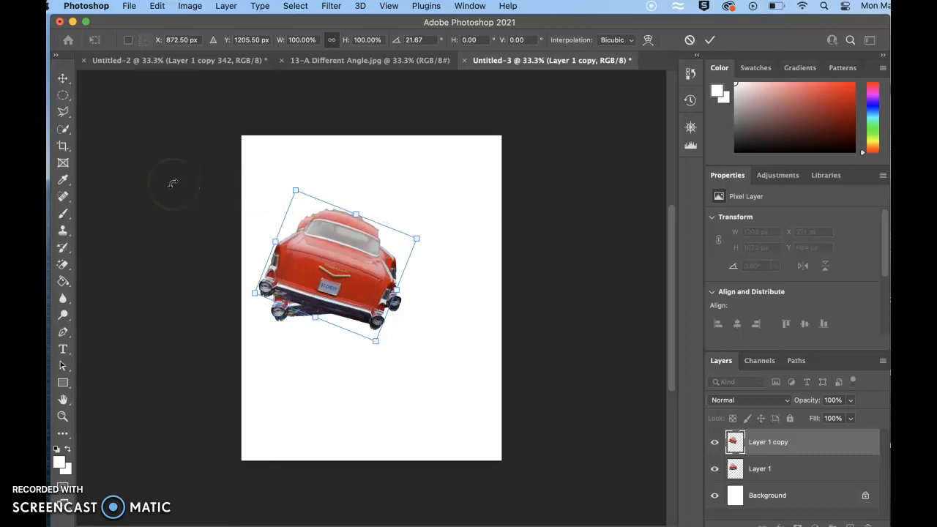
click(64, 79)
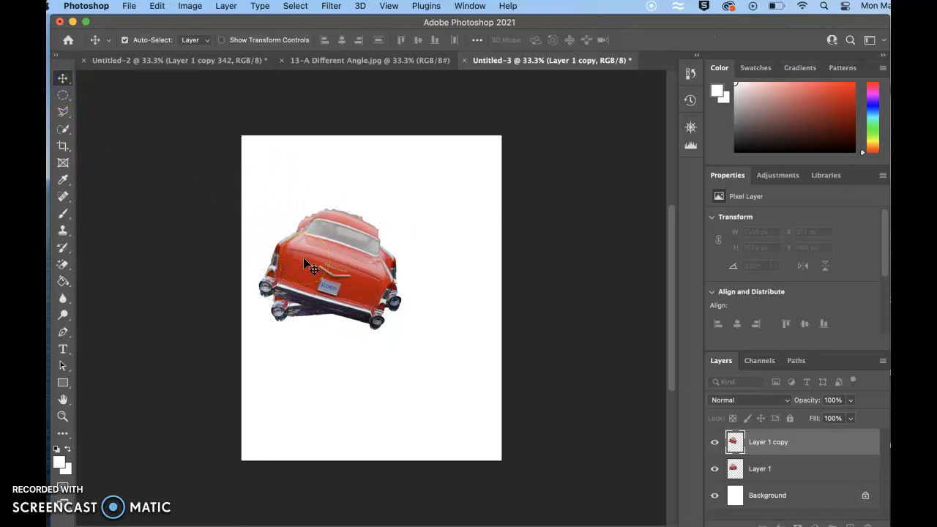
- Repeat the rotation on successive duplicates of the car up to Layer 1 copy 32, forming a full dense ring
key(super)
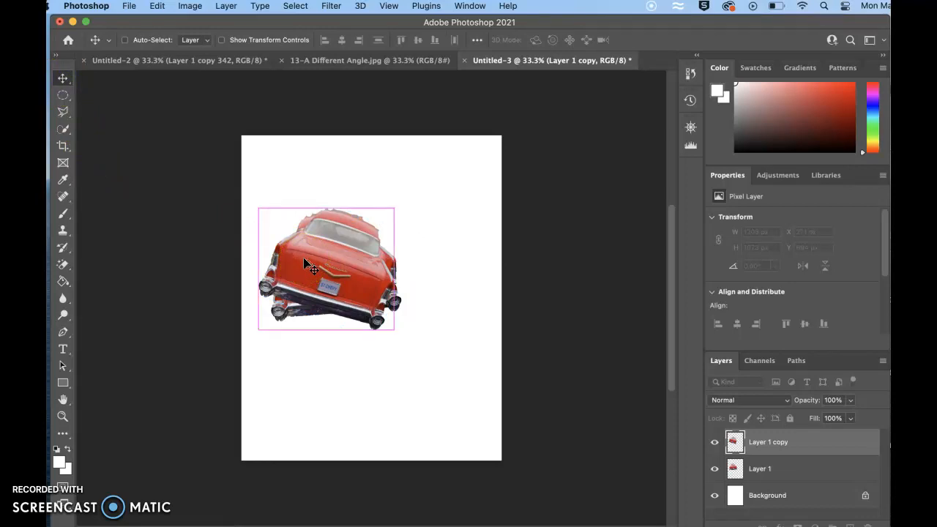
key(super+alt+shift+t)
key(super+alt+shift+t)
key(super+alt+shift+t)
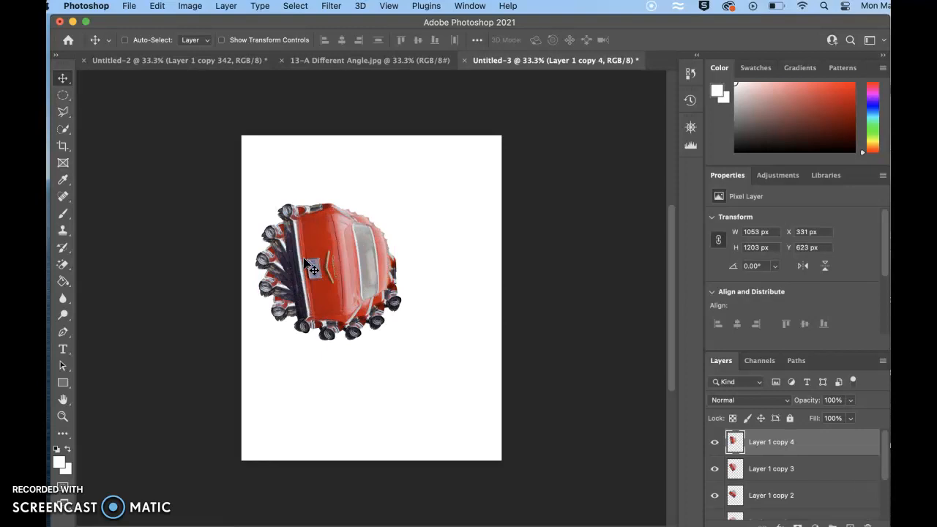
key(super+alt+shift+t)
key(super+alt+shift+t)
key(super+alt+shift+t)
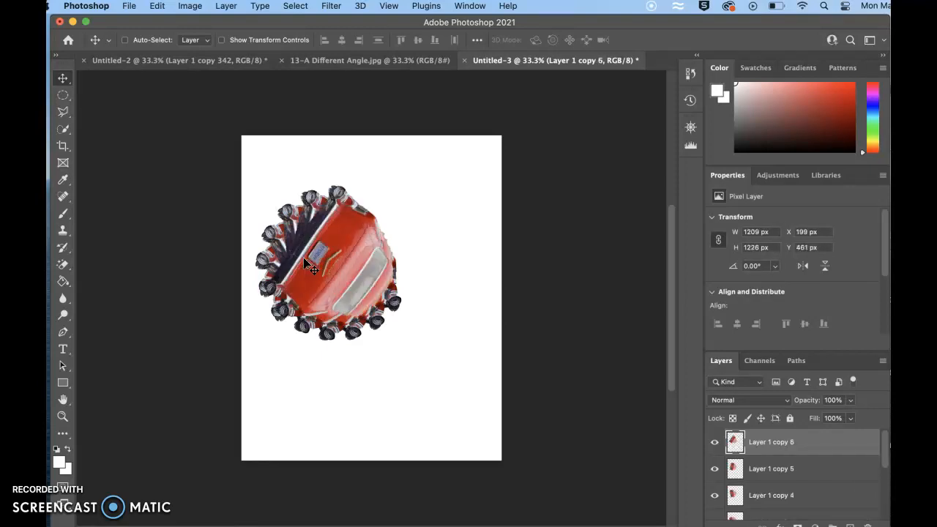
key(super+alt+shift+t)
key(super+alt+shift+t)
key(super+alt+shift+t)
key(super+alt+shift+t)
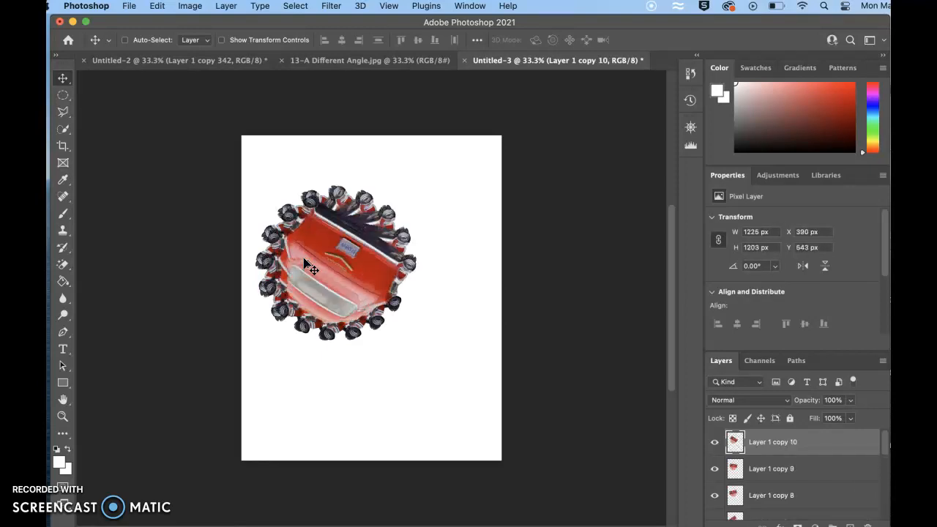
key(super+alt+shift+t)
key(super+alt+shift+t)
key(super+alt+shift+t)
key(super+alt+shift+t)
key(super+alt+shift+t)
key(super+alt+shift+t)
key(super+alt+shift+t)
key(super+alt+shift+t)
key(super+alt+shift+t)
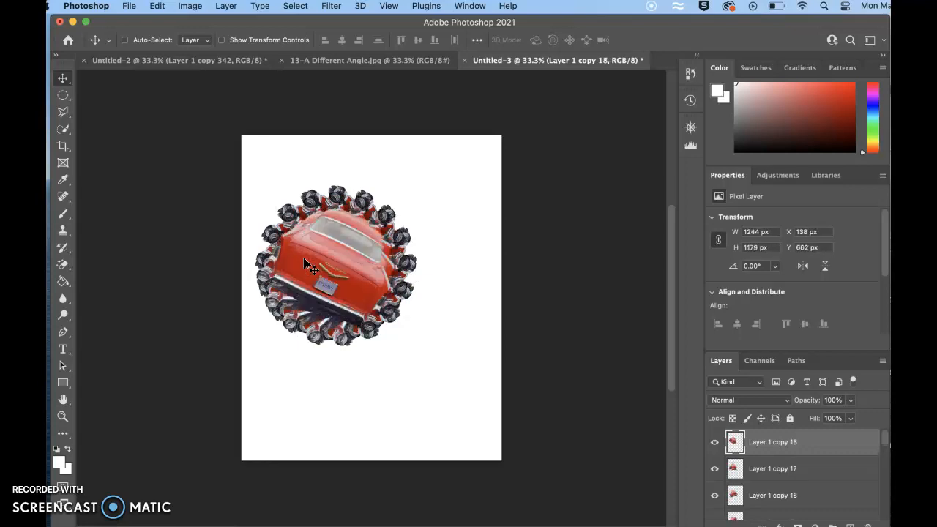
key(super+alt+shift+t)
key(super+alt+shift+t)
key(super+alt+shift+t)
key(super+alt+shift+t)
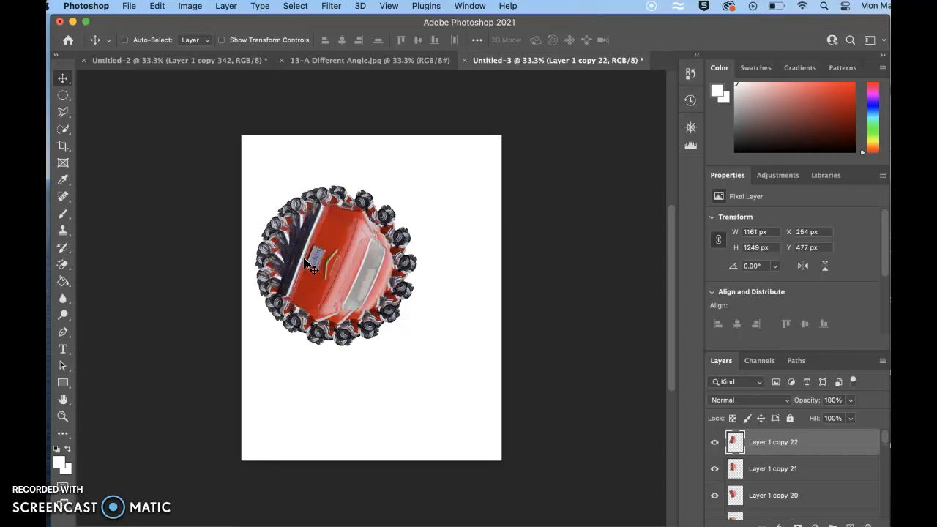
key(super+alt+shift+t)
key(super+alt+shift+t)
key(super+alt+shift+t)
key(super+alt+shift+t)
key(super+alt+shift+t)
key(super+alt+shift+t)
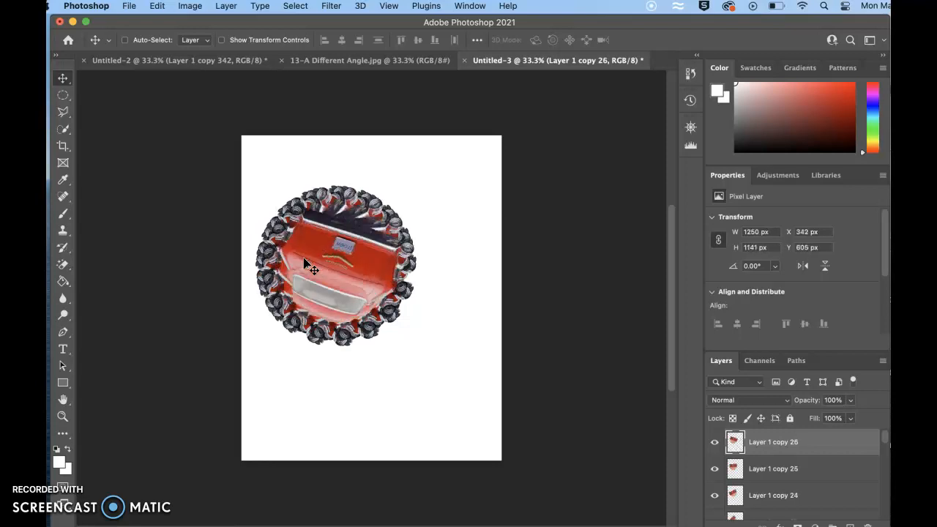
key(super+alt+shift+t)
key(super+alt+shift+t)
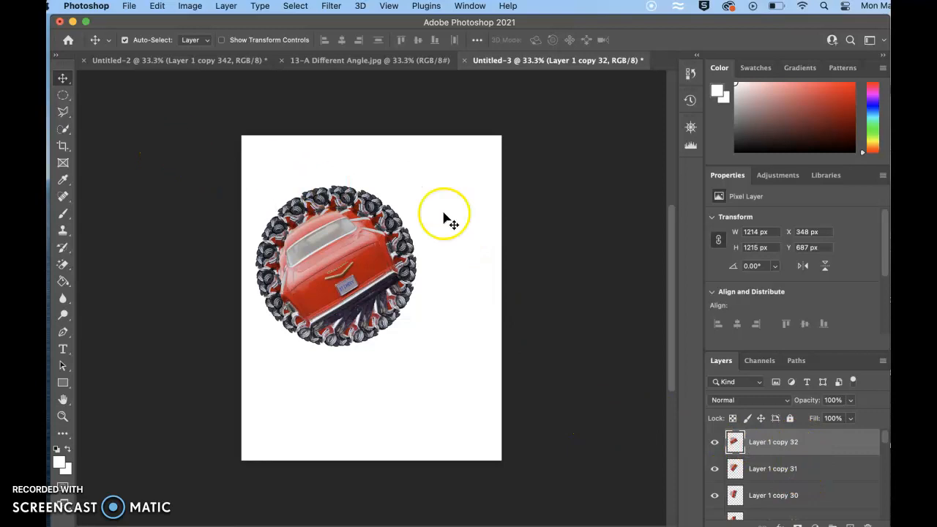
- Select all the car layers, move the ring into the canvas's upper-left corner and place a duplicate beside it
drag(448, 179, 262, 361)
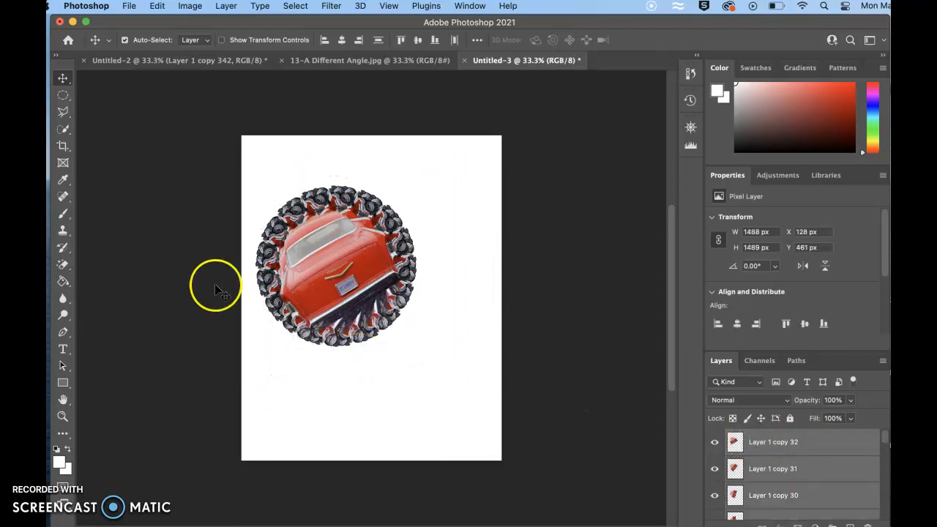
drag(326, 289, 282, 214)
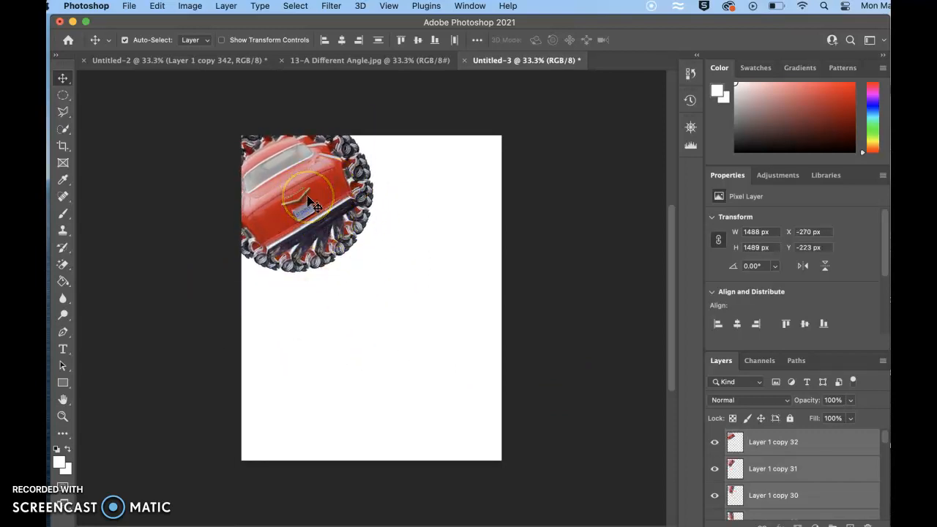
key(super+j)
drag(304, 197, 414, 201)
- Place duplicates of the car ring at the left and centre of the middle row and in the canvas's lower-right corner
drag(418, 199, 496, 395)
key(super+j)
key(super+j)
key(super+j)
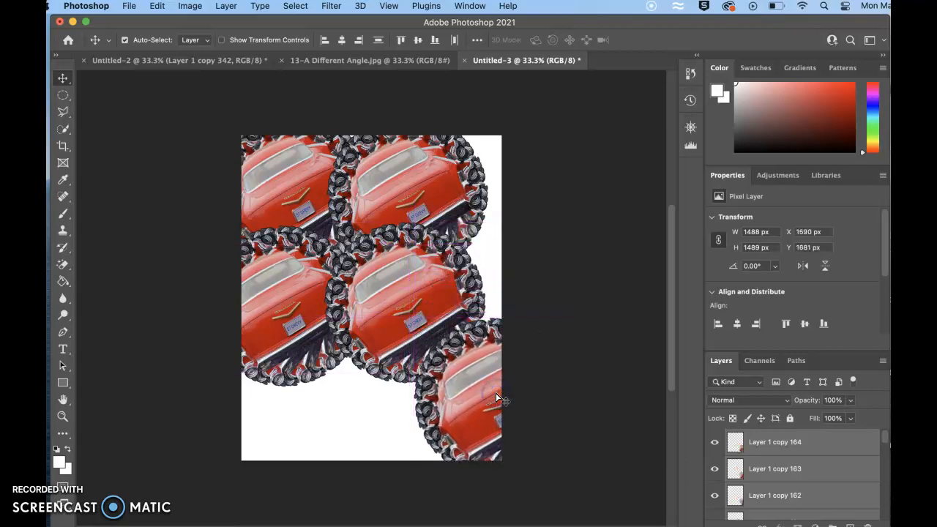
- Fill the left and centre of the bottom row with two more duplicates of the car ring
key(super+j)
drag(476, 383, 270, 410)
key(super+j)
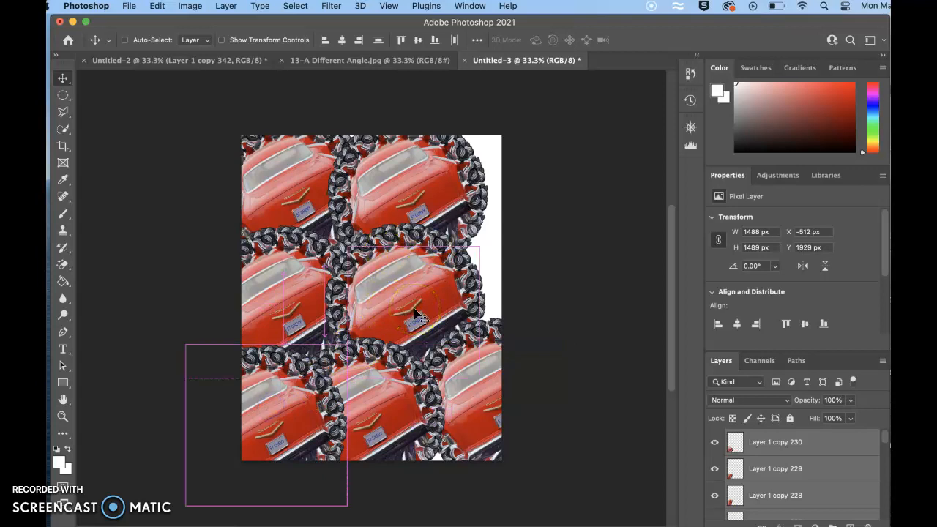
- Cover the white gaps at the canvas's middle-right edge and upper-right corner with two more duplicates of the car ring
key(super+j)
drag(292, 397, 535, 236)
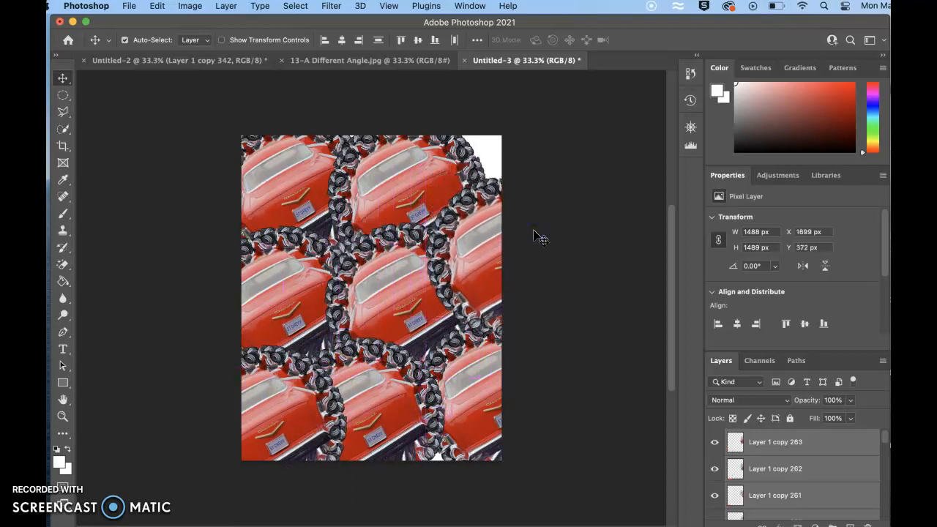
key(super)
drag(456, 230, 484, 143)
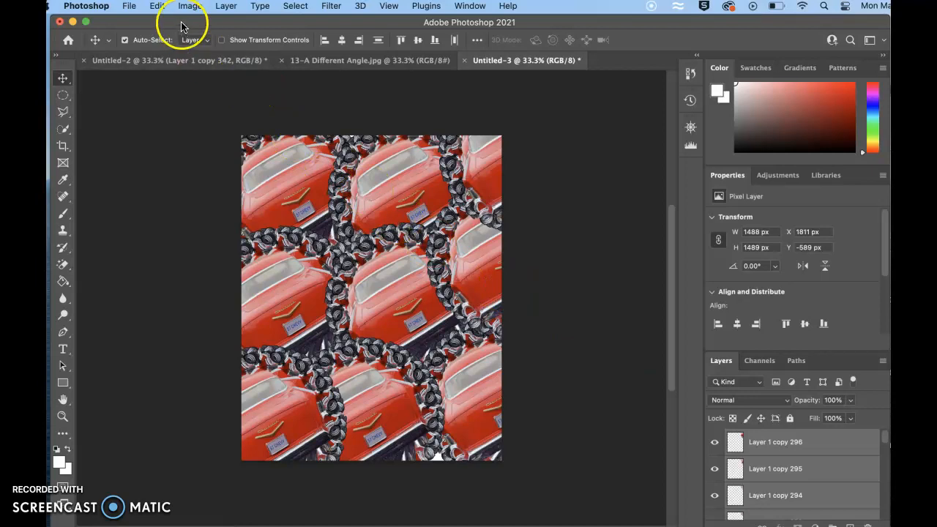
- Save a copy of the artwork as a JPEG named Pattern Design in Downloads, accepting the JPEG options
click(130, 7)
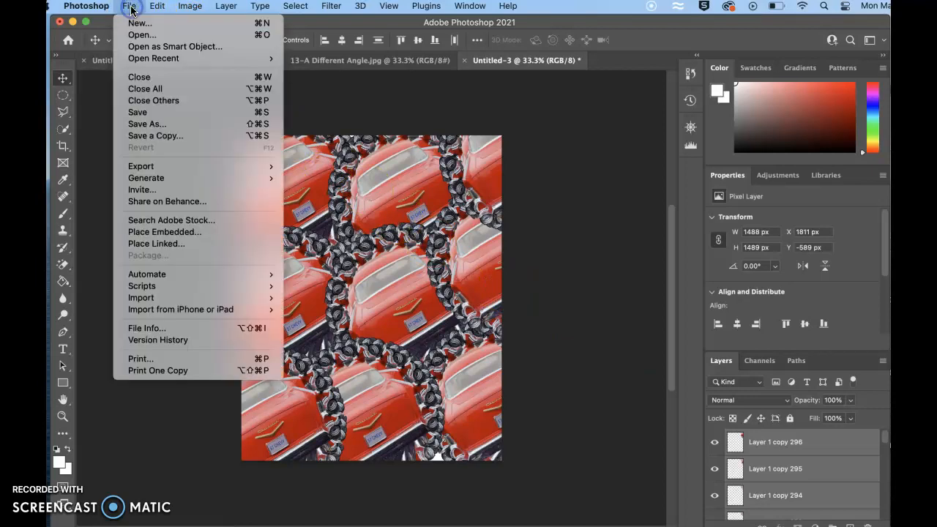
click(183, 135)
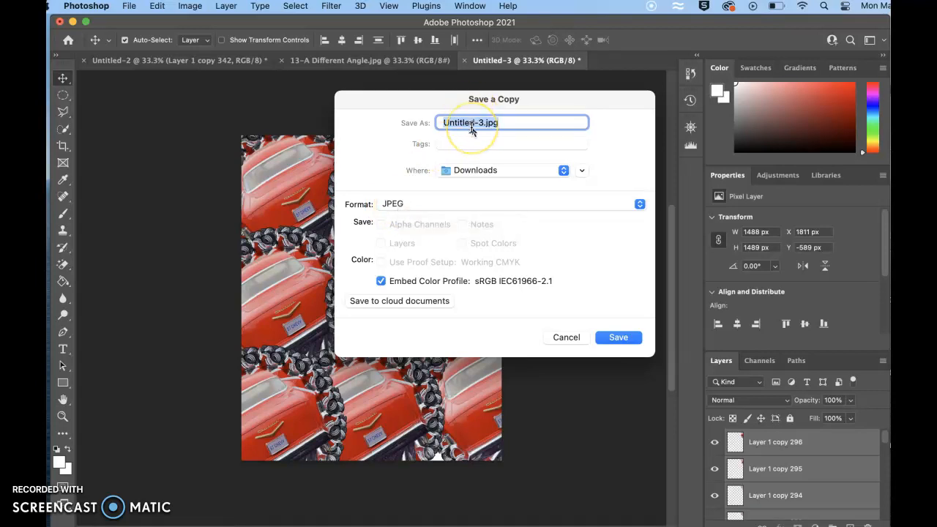
text(Pattern Design)
click(615, 337)
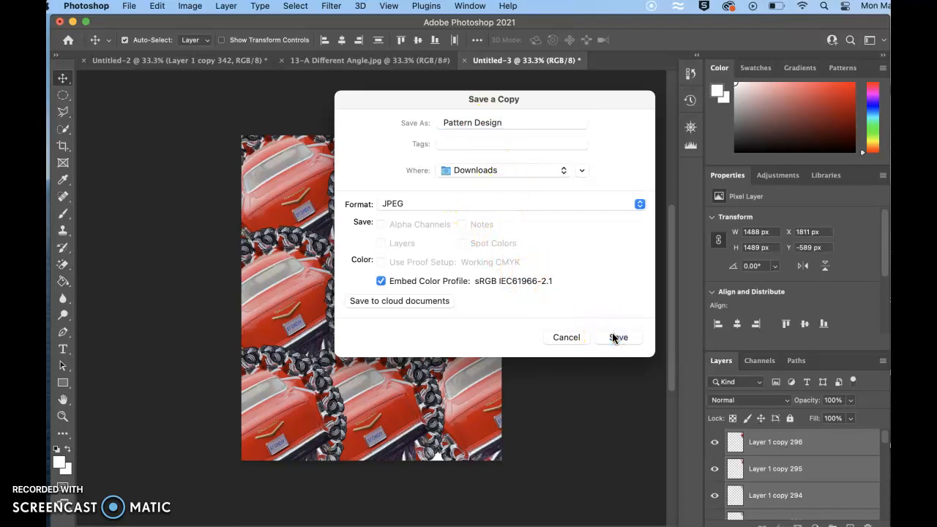
click(562, 156)
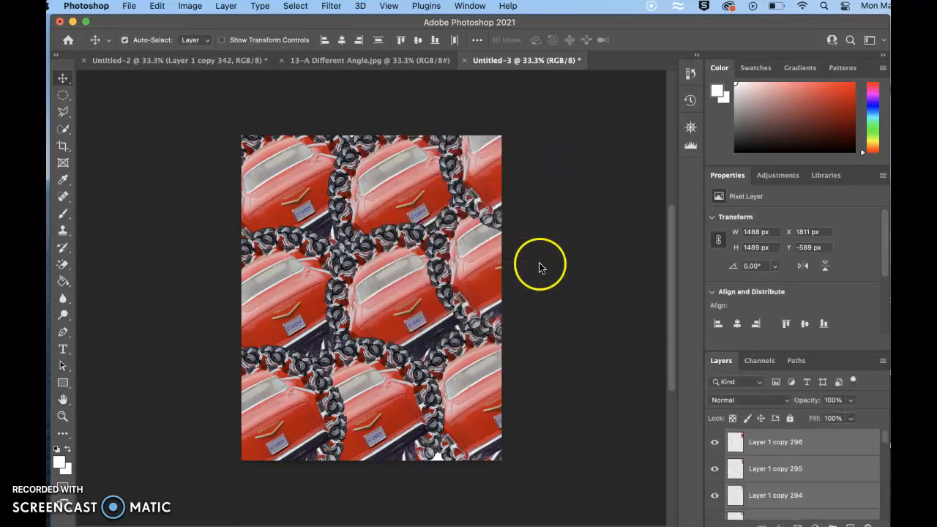